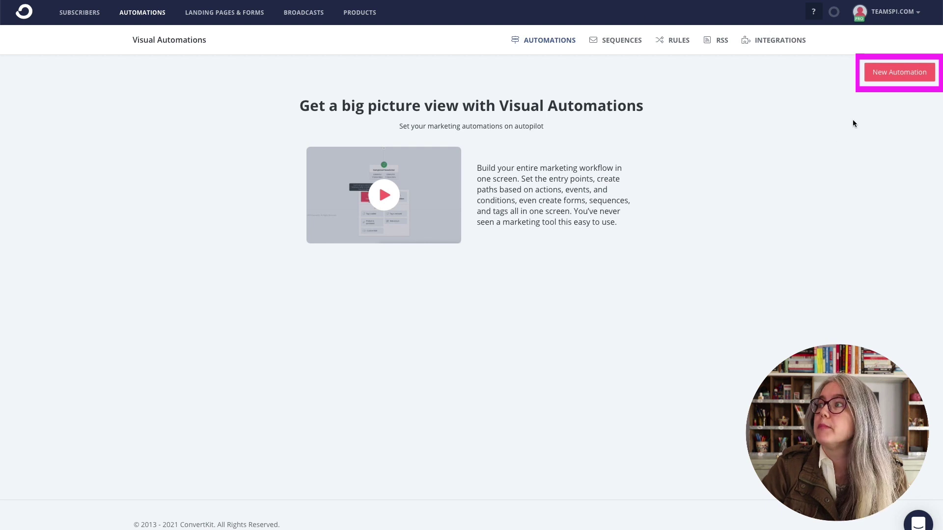
Step: Create a new empty visual automation, leaving its title as Visual Automation 1
{"action": "left_click", "coordinate": [899, 72]}
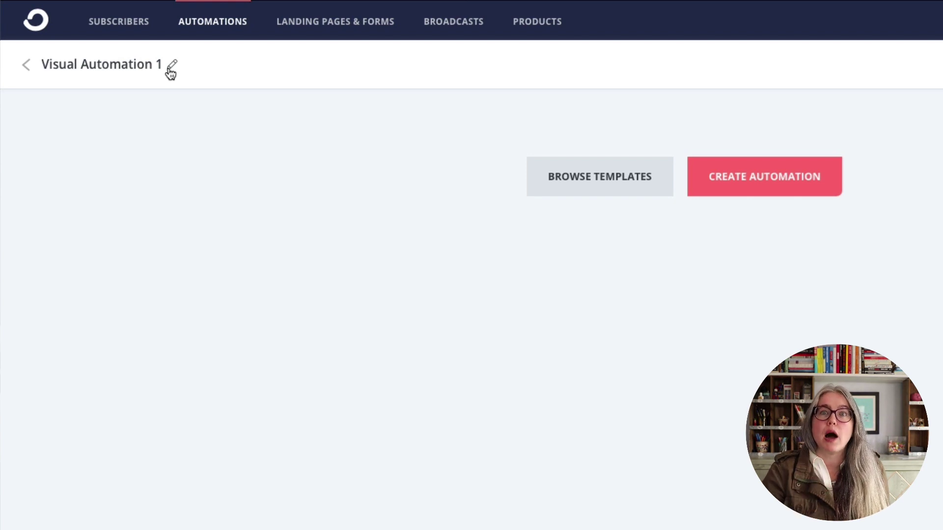
{"action": "left_click", "coordinate": [171, 69]}
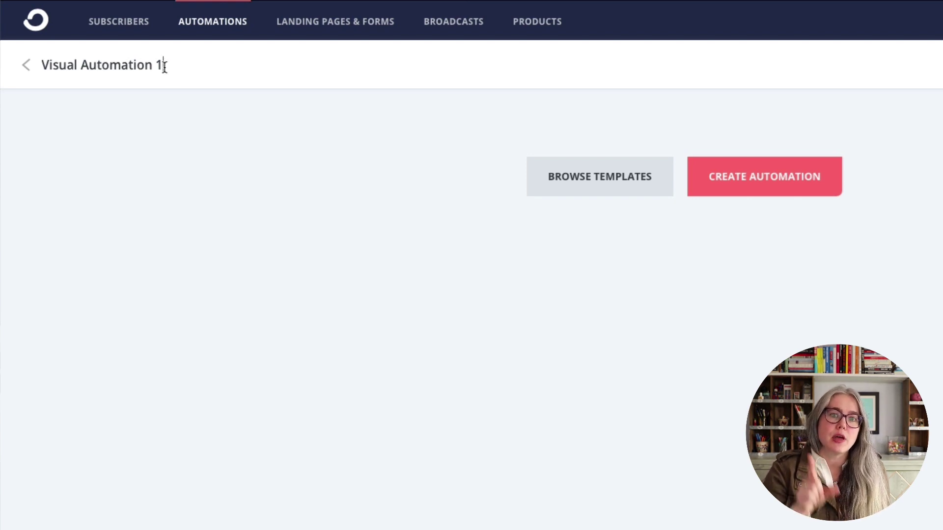
{"action": "left_click", "coordinate": [202, 117]}
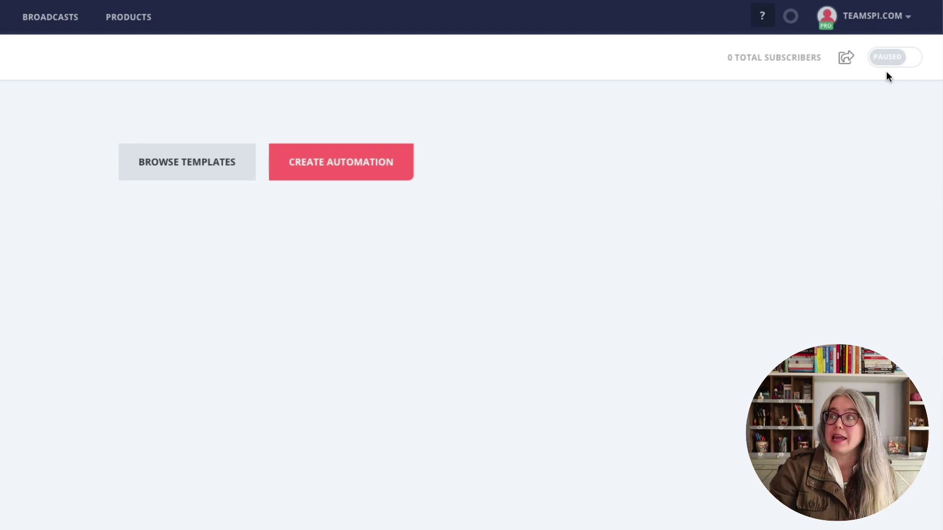
{"action": "left_click", "coordinate": [910, 60]}
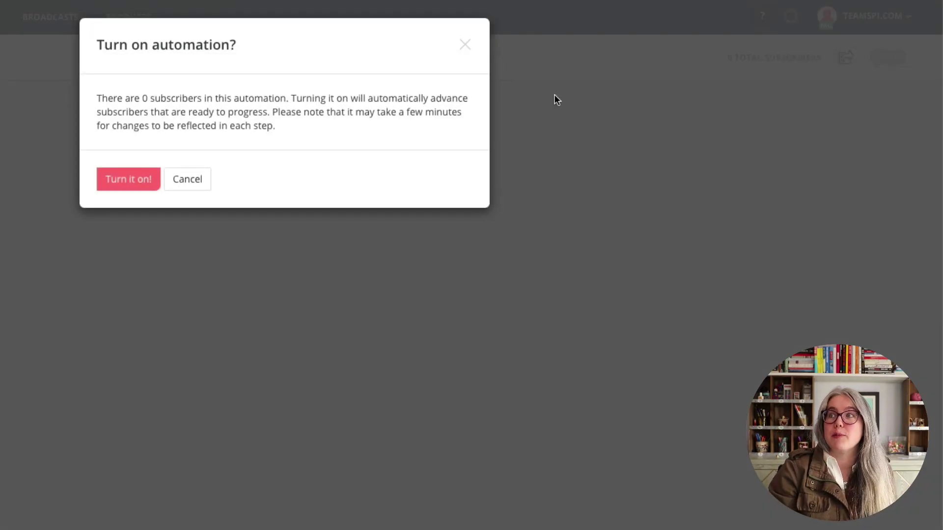
{"action": "left_click", "coordinate": [465, 48]}
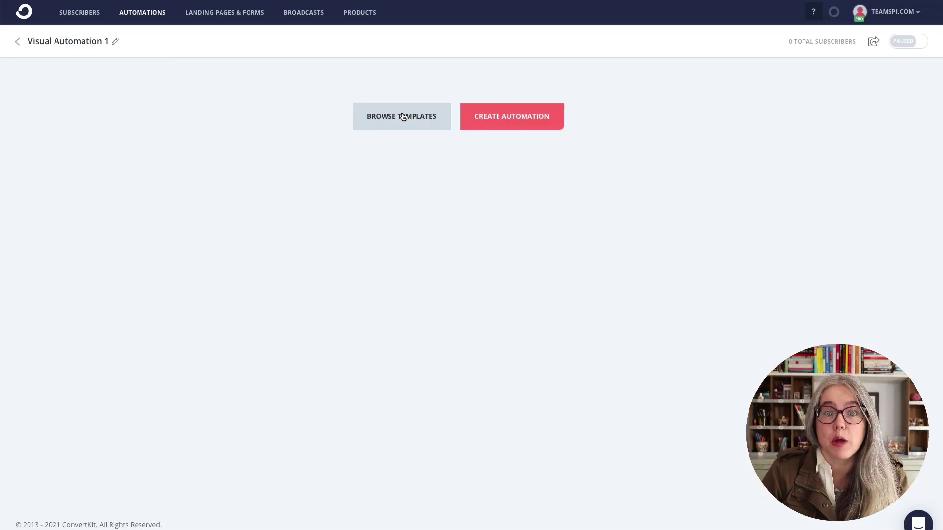
Step: Browse automation templates and use the Evergreen Newsletter template
{"action": "left_click", "coordinate": [403, 116]}
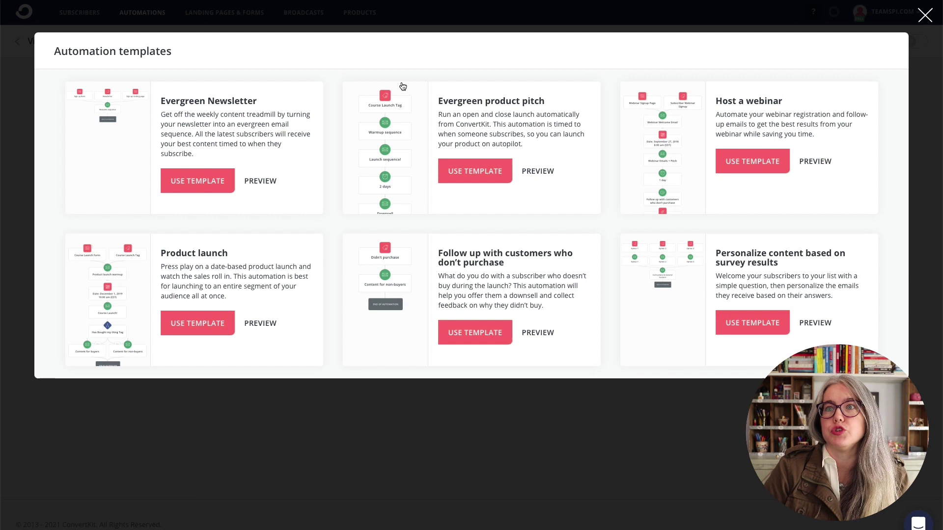
{"action": "left_click", "coordinate": [206, 183]}
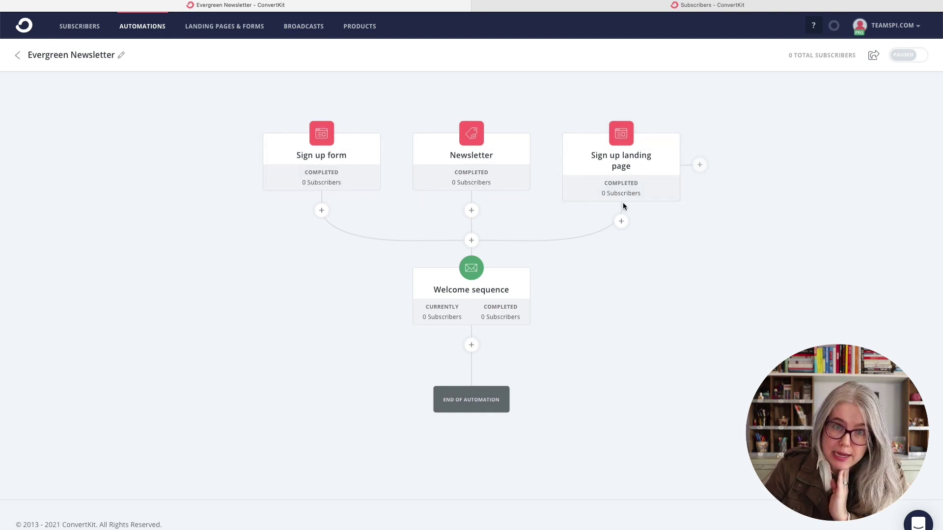
Step: Open the Pine 'Join my list' sign-up form step and save it
{"action": "left_click", "coordinate": [351, 164]}
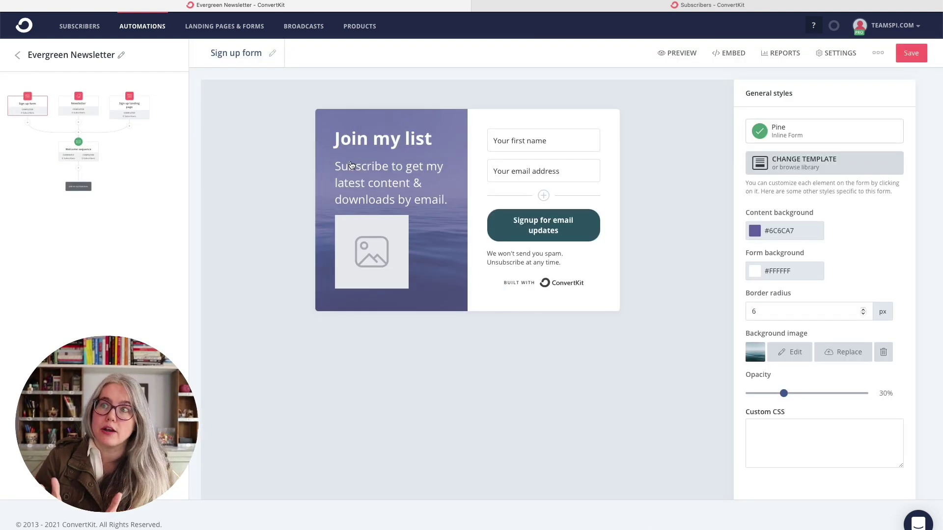
{"action": "left_click", "coordinate": [916, 54]}
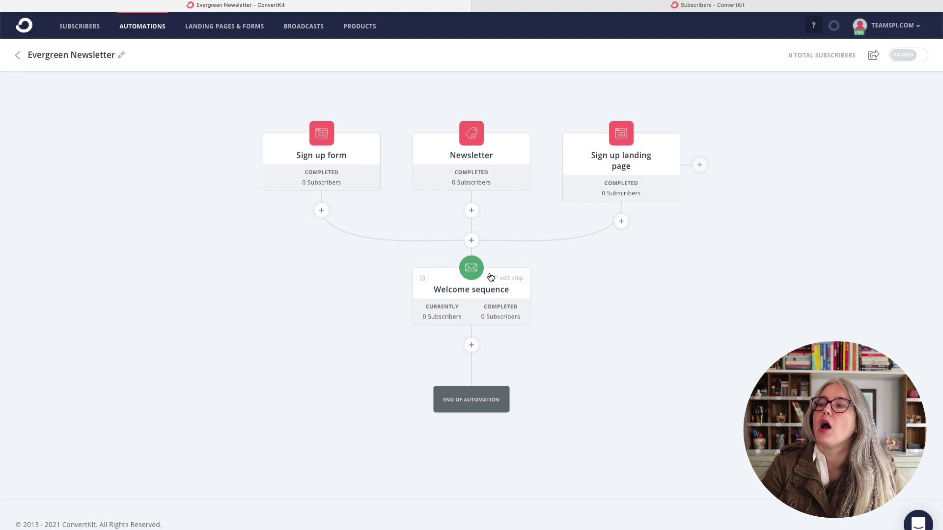
{"action": "mouse_move", "coordinate": [470, 291]}
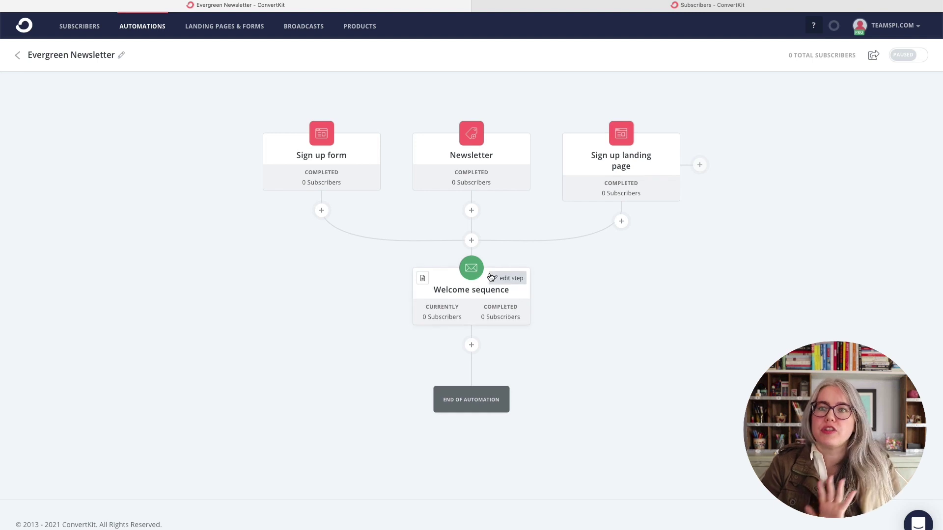
Step: Open the Welcome sequence and view its 'My favorite blog post' email
{"action": "left_click", "coordinate": [460, 293]}
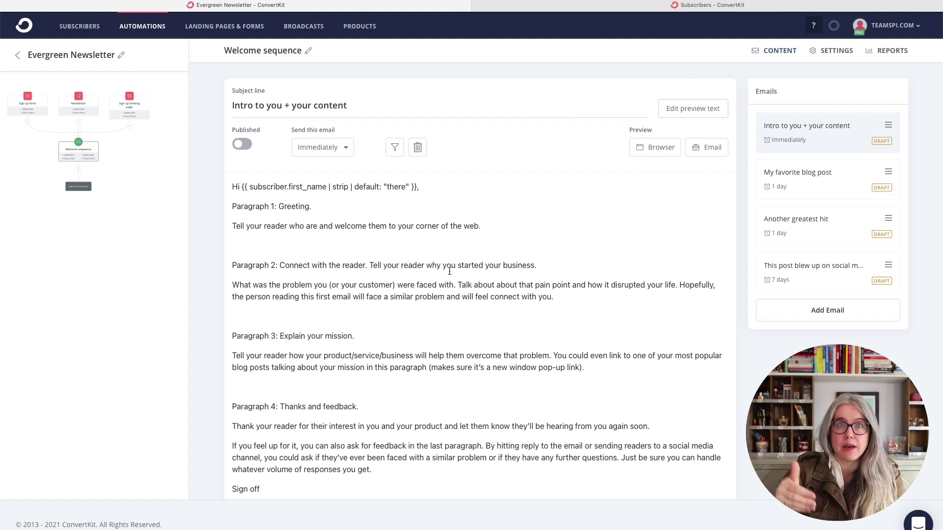
{"action": "left_click", "coordinate": [805, 185]}
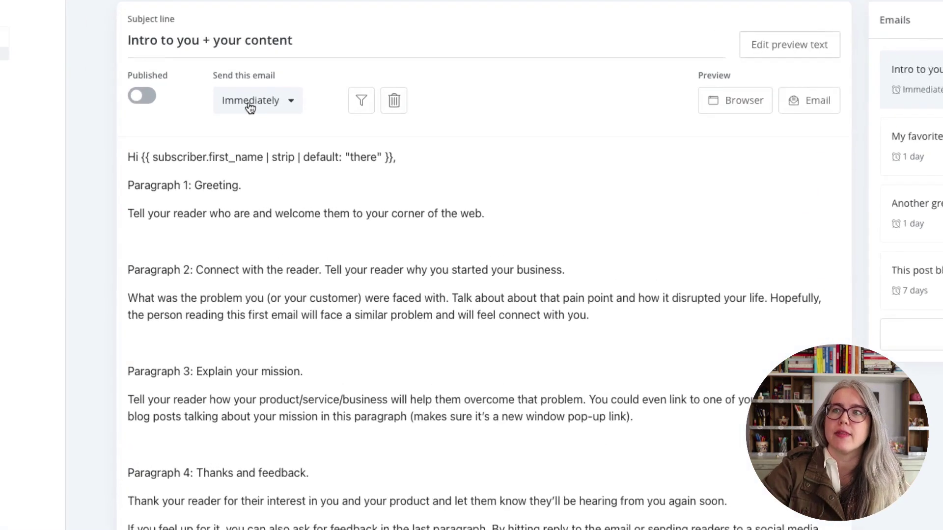
{"action": "left_click", "coordinate": [317, 152]}
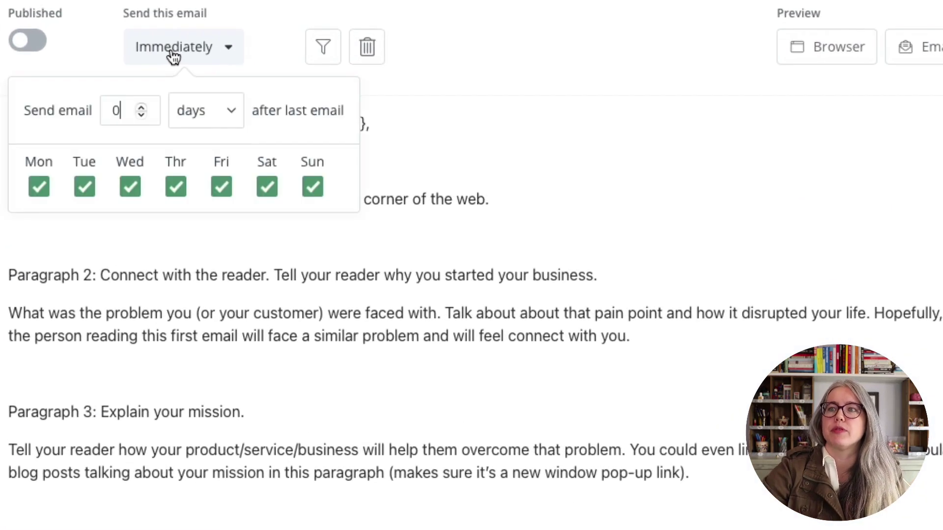
{"action": "left_click", "coordinate": [108, 117]}
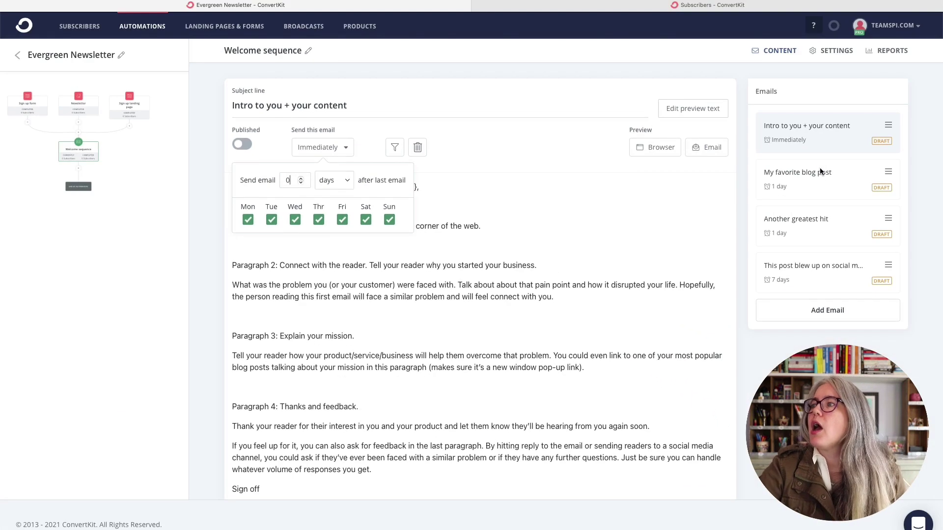
{"action": "left_click", "coordinate": [816, 175]}
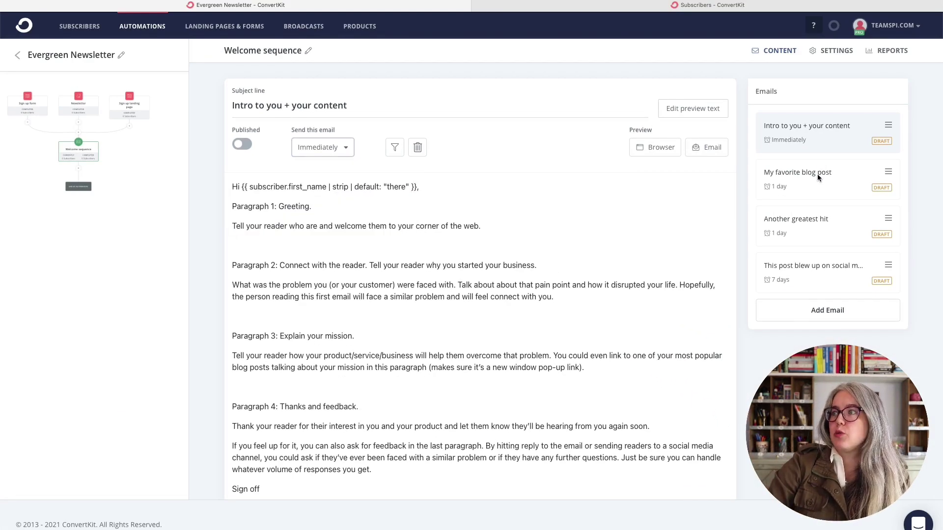
Step: Check that 'My favorite blog post' and 'Another greatest hit' each send 1 day after the previous email
{"action": "left_click", "coordinate": [816, 173]}
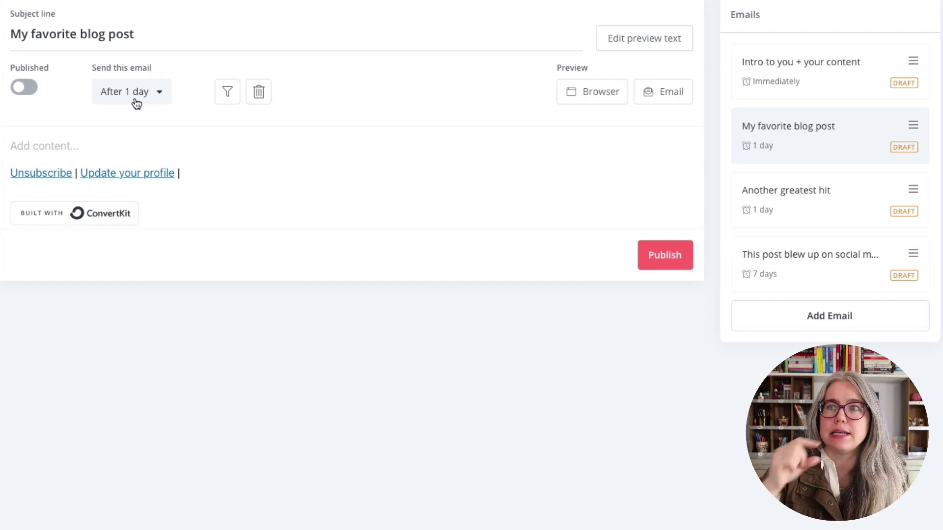
{"action": "left_click", "coordinate": [137, 103]}
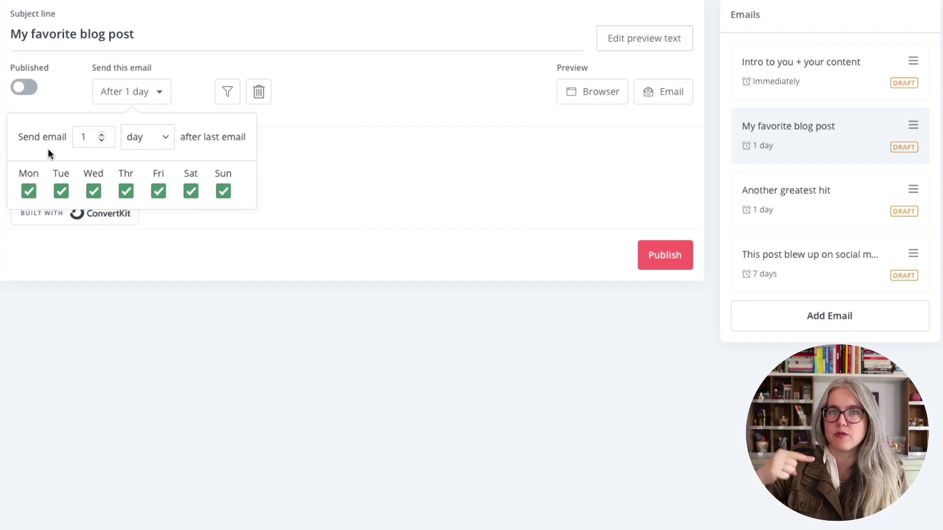
{"action": "left_click", "coordinate": [804, 210]}
{"action": "left_click", "coordinate": [804, 210]}
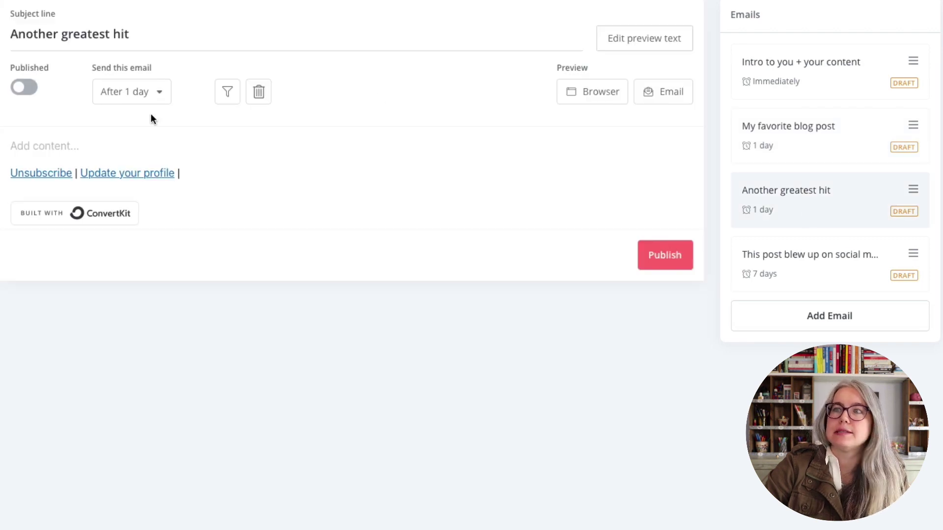
{"action": "left_click", "coordinate": [160, 92]}
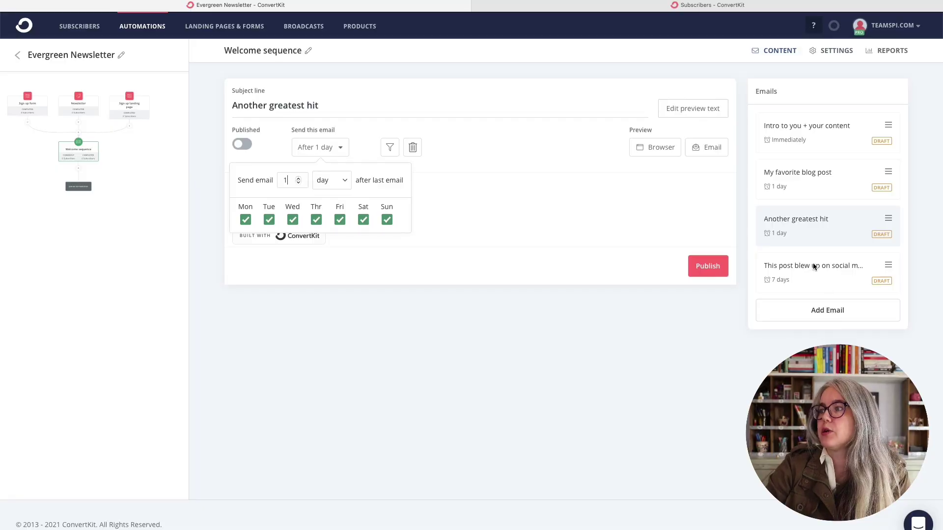
Step: Add a fifth email after 'This post blew up on social media' sending after 7 days
{"action": "left_click", "coordinate": [812, 264]}
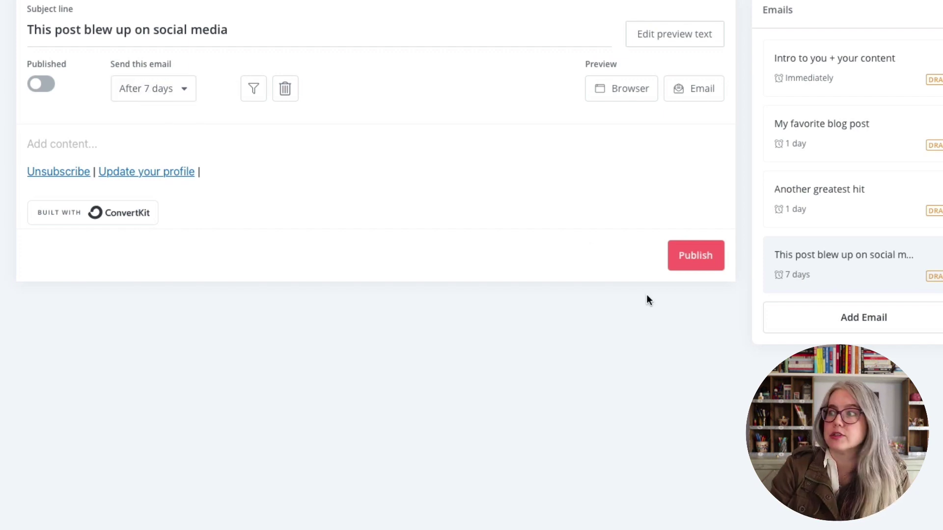
{"action": "left_click", "coordinate": [872, 324]}
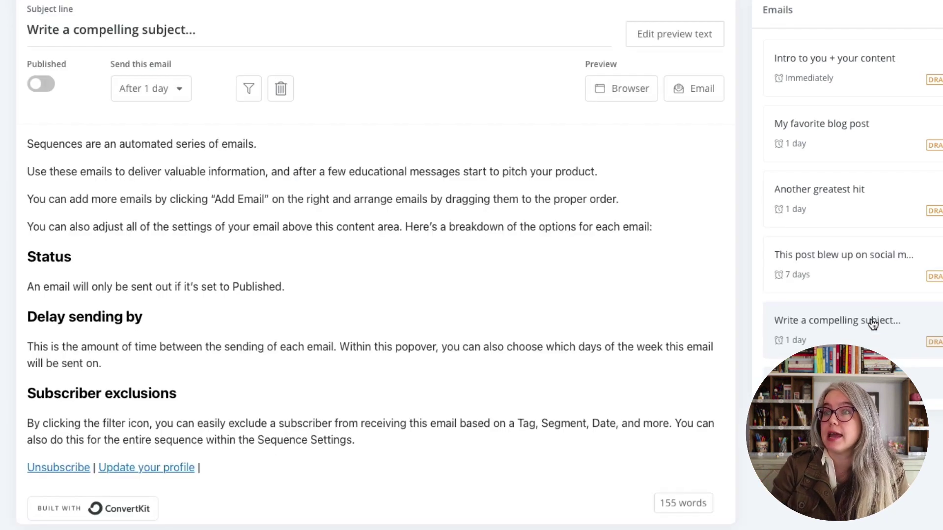
{"action": "left_click", "coordinate": [154, 96]}
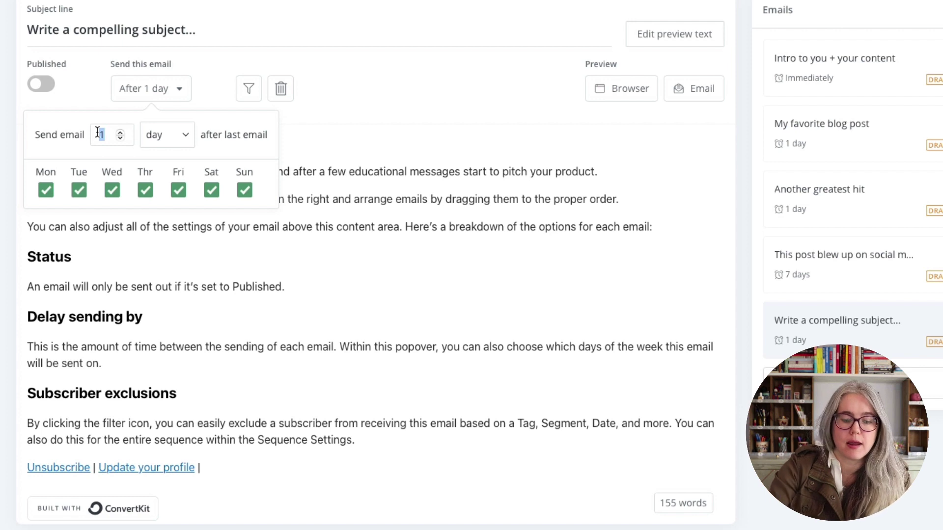
{"action": "type", "text": "7"}
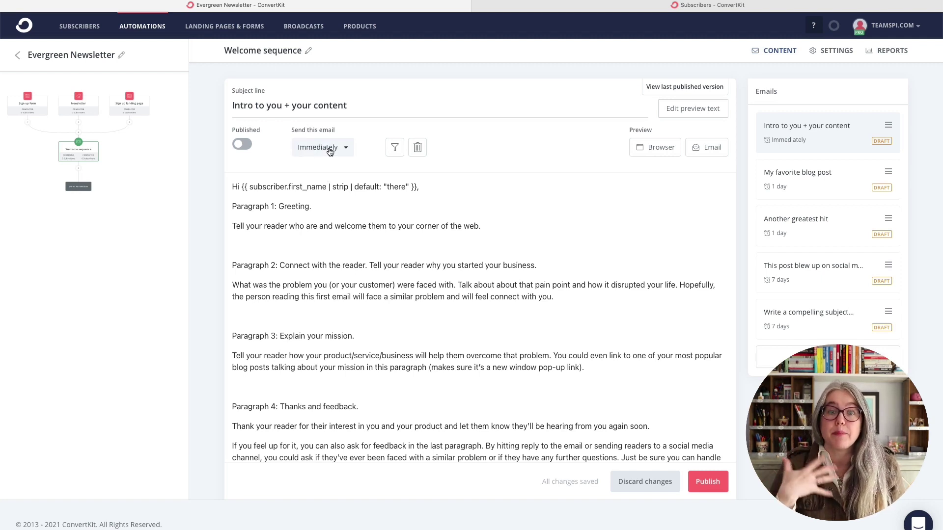
Step: Review the first email's Immediately timing and exclusions, then open 'Another greatest hit'
{"action": "left_click", "coordinate": [330, 149]}
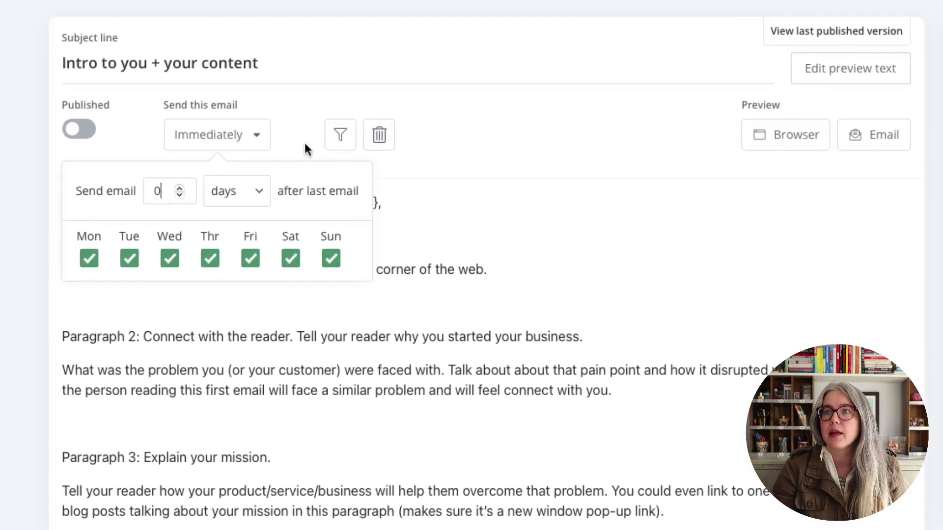
{"action": "left_click", "coordinate": [394, 147]}
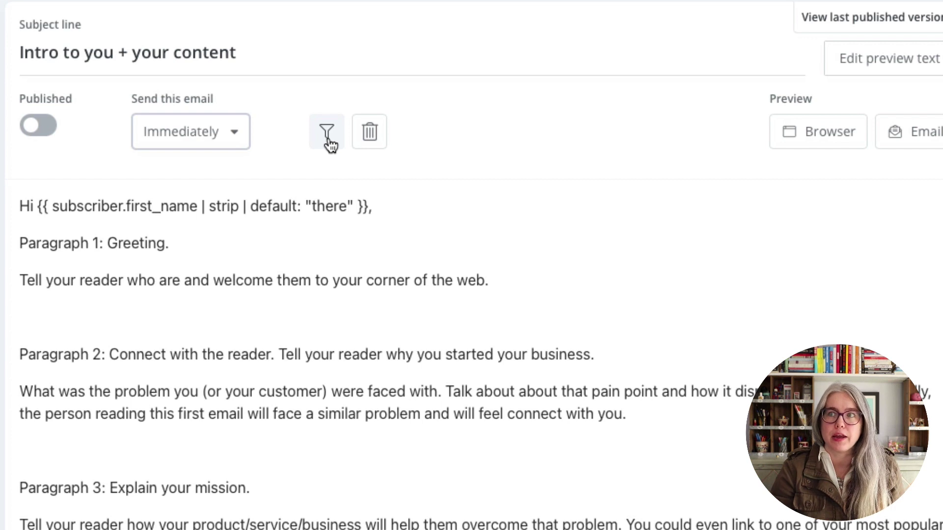
{"action": "left_click", "coordinate": [328, 135]}
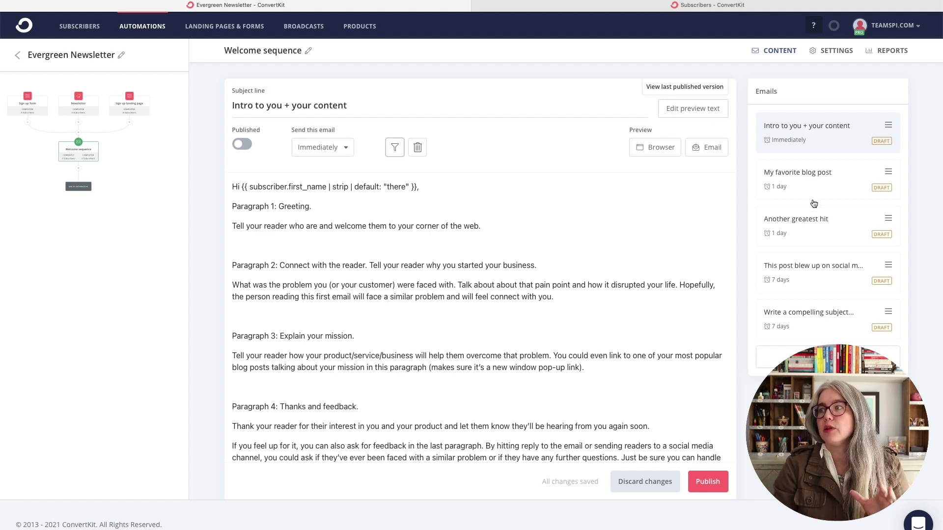
{"action": "left_click", "coordinate": [810, 223]}
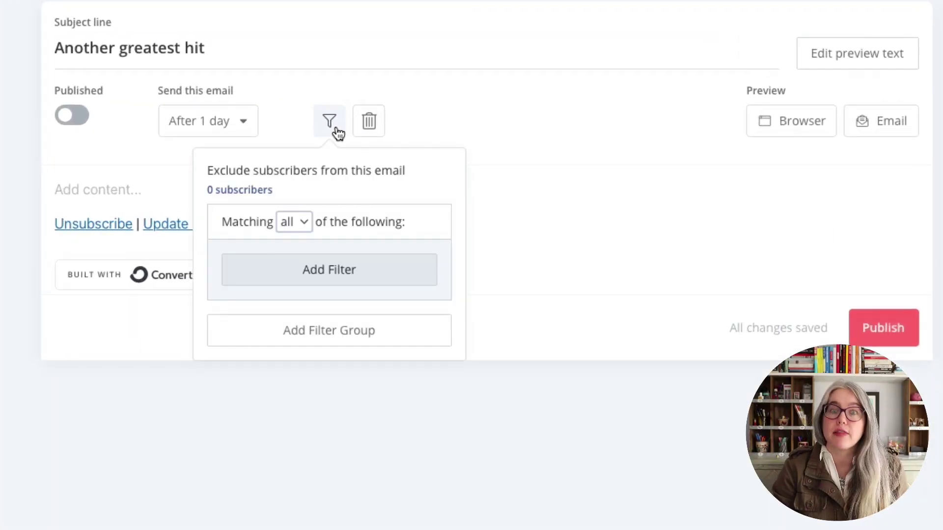
Step: Add an exclusion filter matching any subscriber tagged Customer to 'Another greatest hit'
{"action": "left_click", "coordinate": [298, 224]}
{"action": "left_click", "coordinate": [296, 253]}
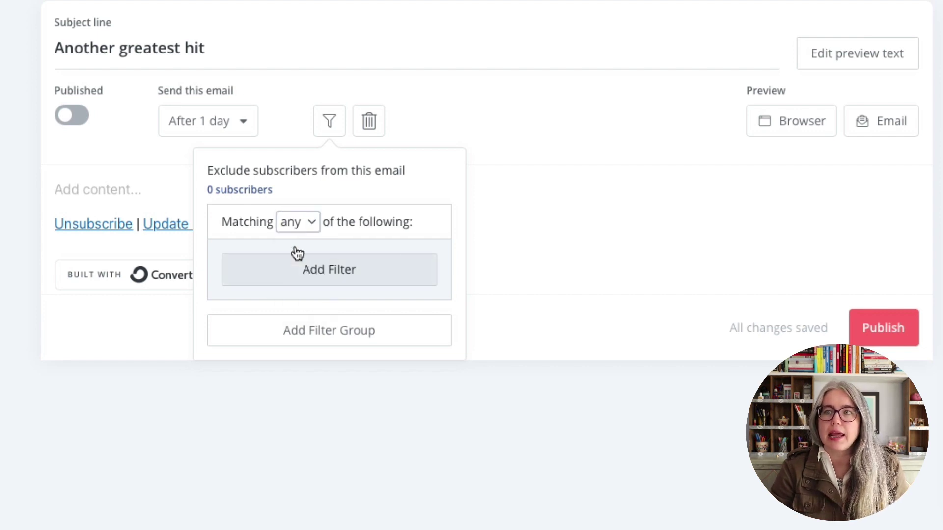
{"action": "left_click", "coordinate": [297, 281]}
{"action": "left_click", "coordinate": [291, 301]}
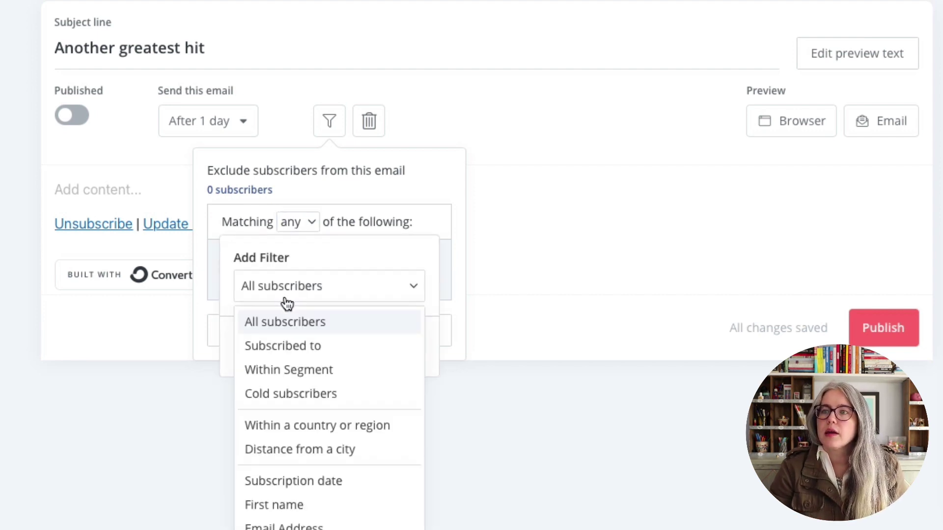
{"action": "left_click", "coordinate": [279, 355]}
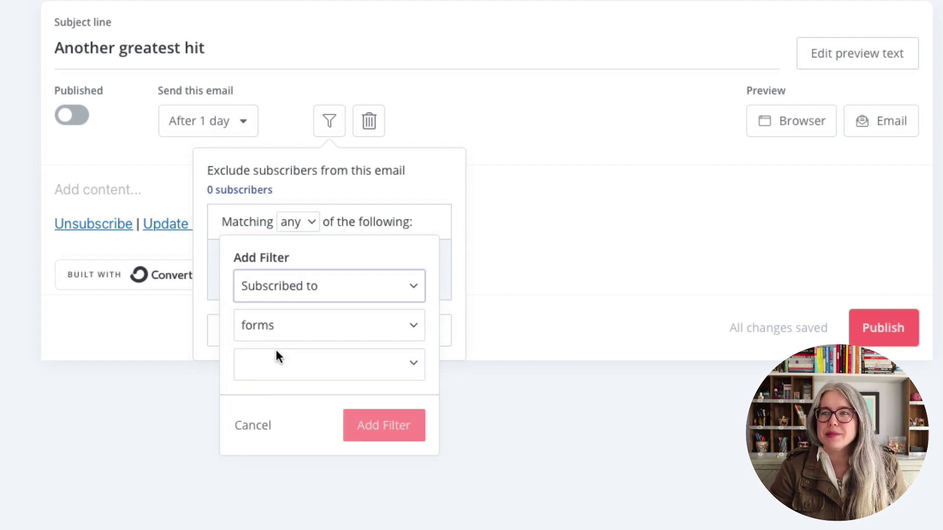
{"action": "left_click", "coordinate": [272, 329]}
{"action": "left_click", "coordinate": [274, 409]}
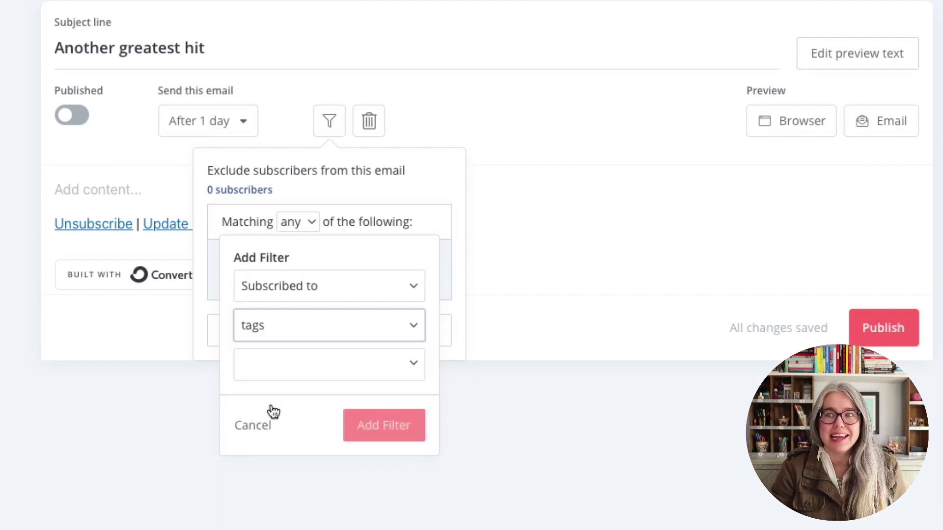
{"action": "left_click", "coordinate": [279, 361]}
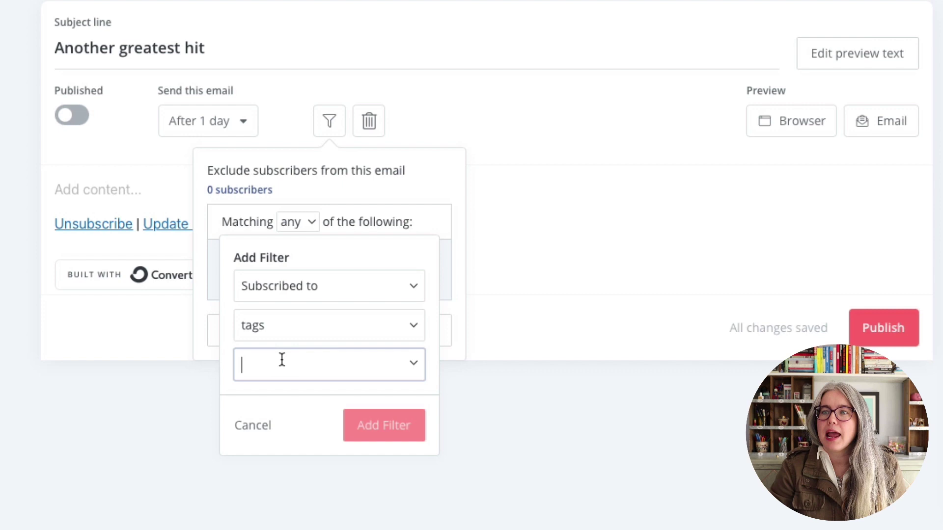
{"action": "left_click", "coordinate": [413, 366]}
{"action": "left_click", "coordinate": [317, 409]}
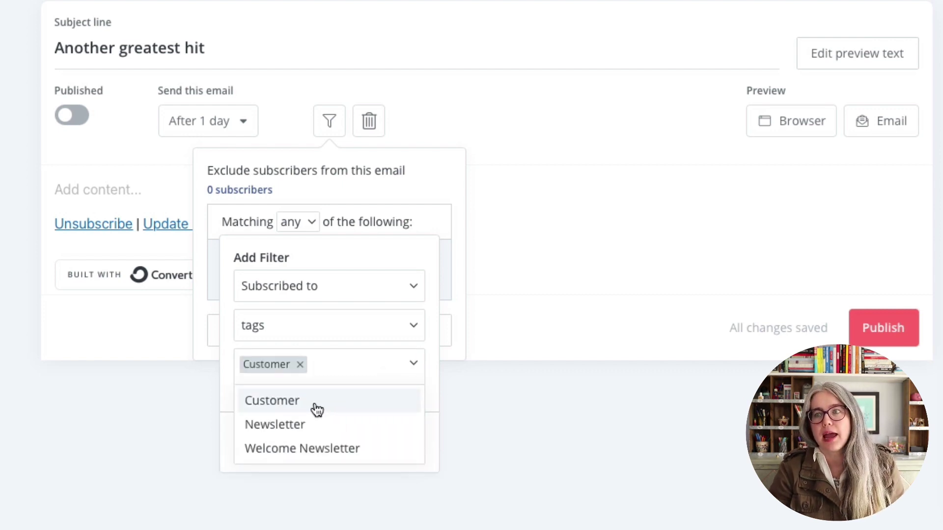
{"action": "left_click", "coordinate": [431, 367]}
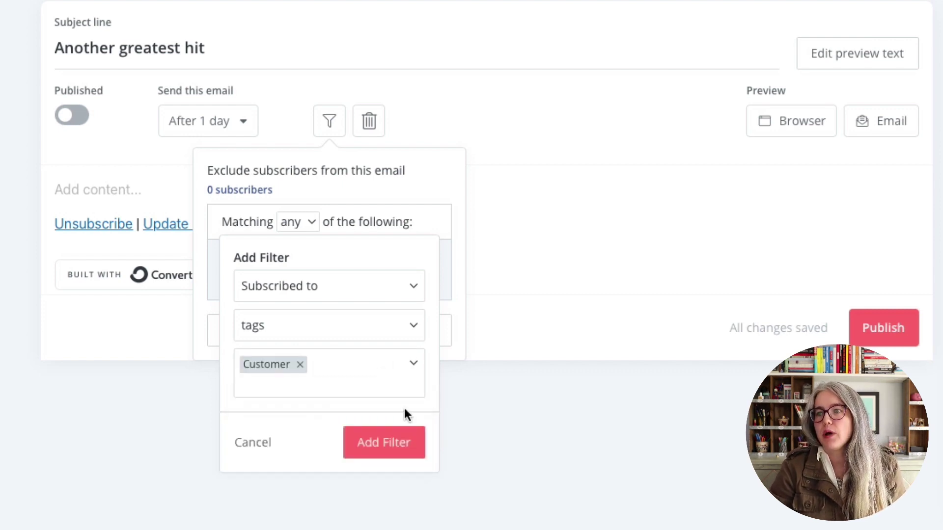
{"action": "left_click", "coordinate": [393, 443]}
{"action": "left_click", "coordinate": [517, 268]}
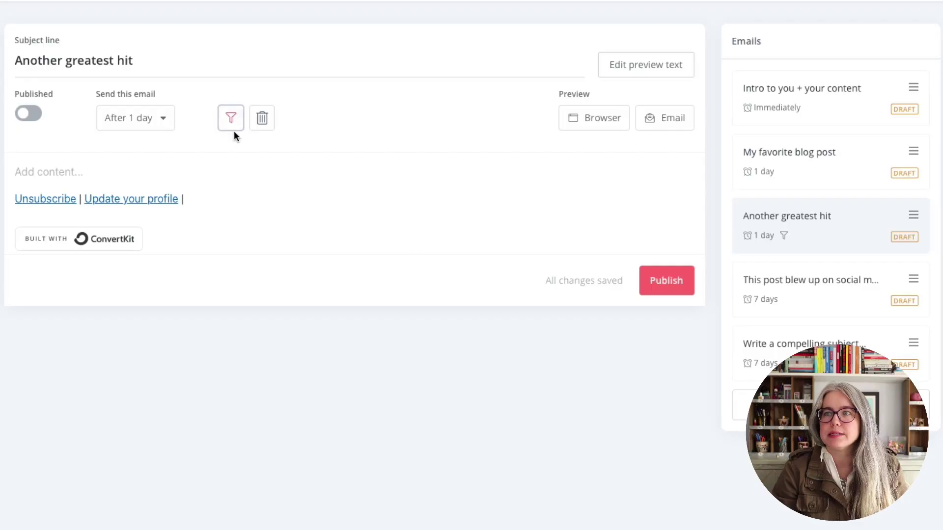
Step: Switch to 'My favorite blog post' and back to 'Another greatest hit'
{"action": "left_click", "coordinate": [785, 175]}
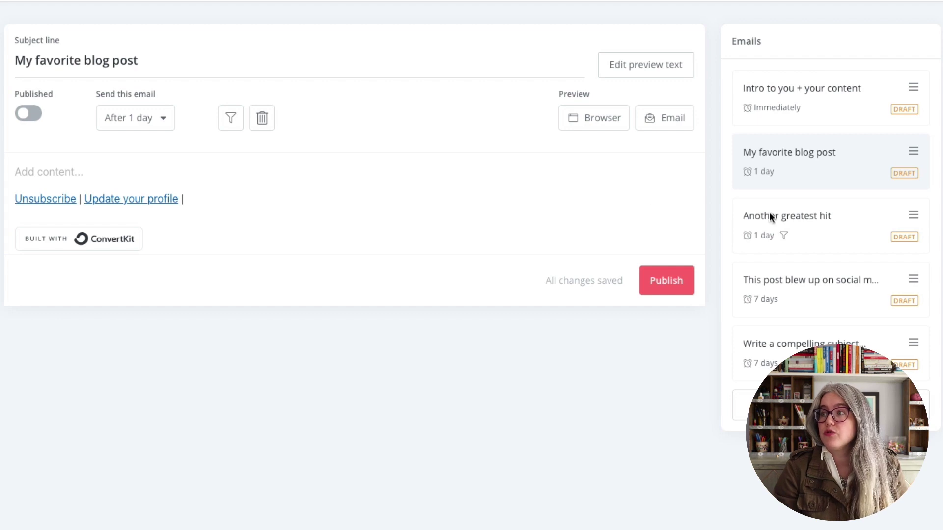
{"action": "left_click", "coordinate": [837, 221]}
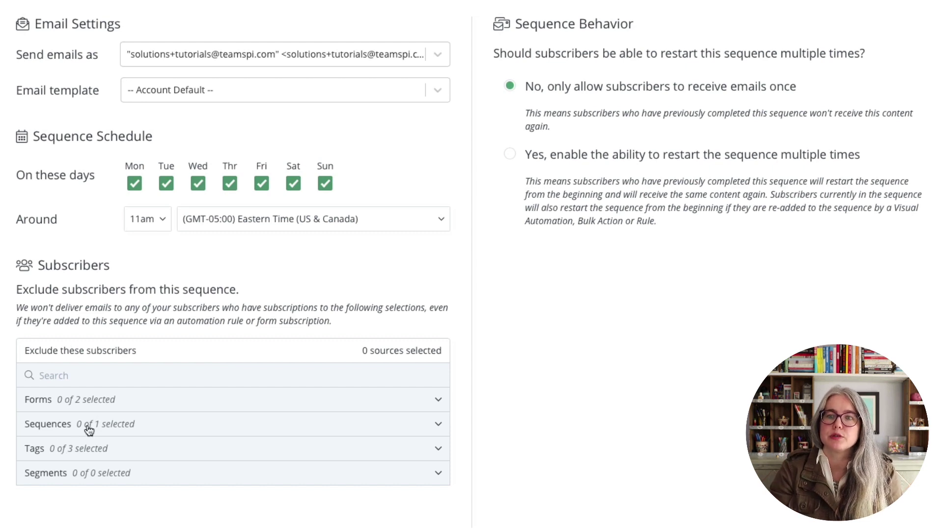
Step: Expand the Tags exclusion list showing Customer, Newsletter and Welcome Newsletter
{"action": "left_click", "coordinate": [438, 451]}
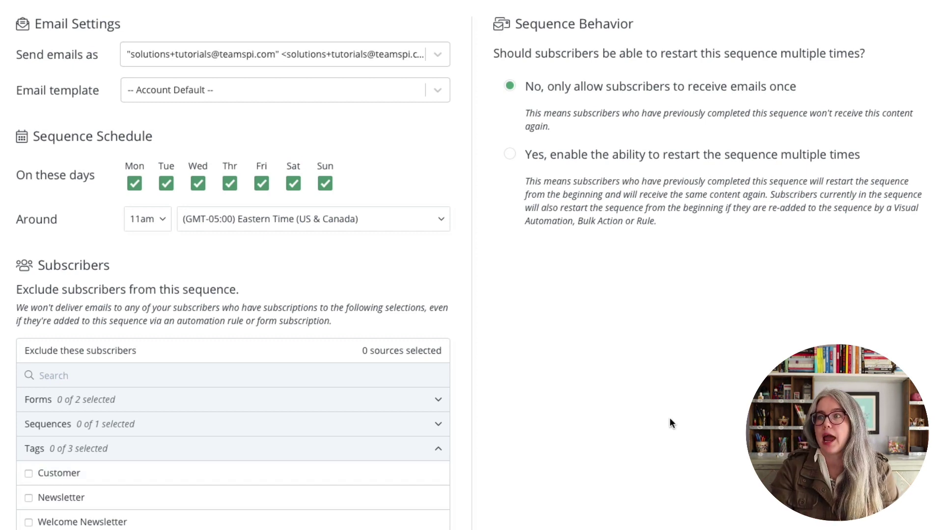
{"action": "scroll", "coordinate": [669, 419], "scroll_direction": "down", "scroll_amount": 3}
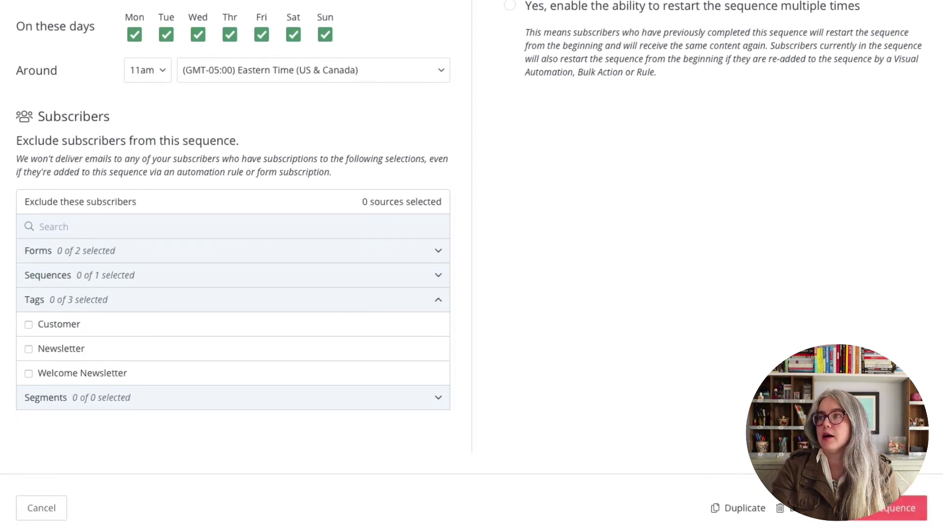
{"action": "scroll", "coordinate": [550, 28], "scroll_direction": "up", "scroll_amount": 3}
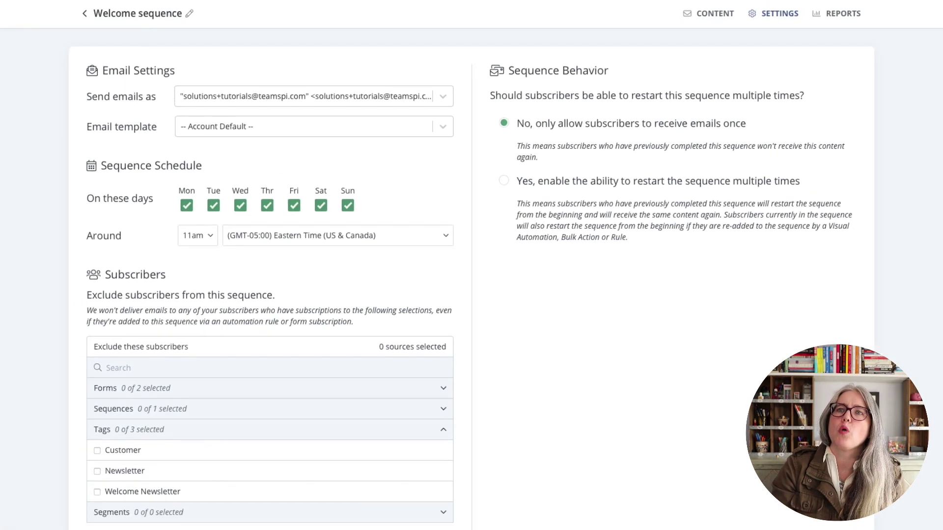
Step: Go back to the Welcome sequence's email content via the Evergreen Newsletter browser tab
{"action": "left_click", "coordinate": [223, 10]}
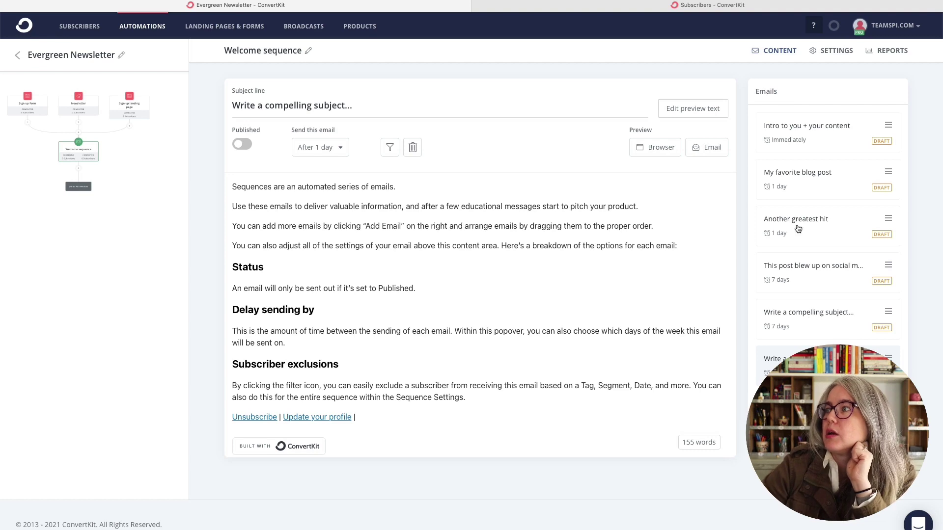
Step: Open the 'Intro to you + your content' welcome email from the Emails sidebar
{"action": "left_click", "coordinate": [802, 140]}
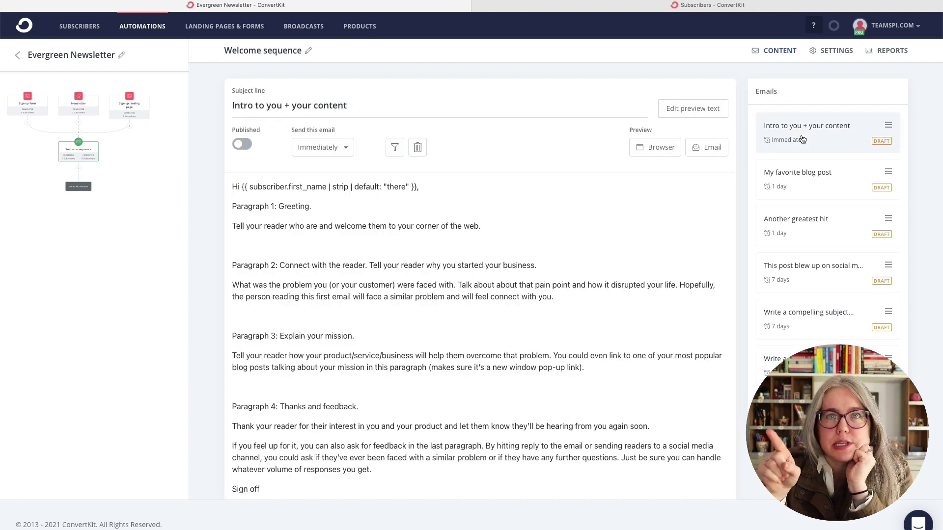